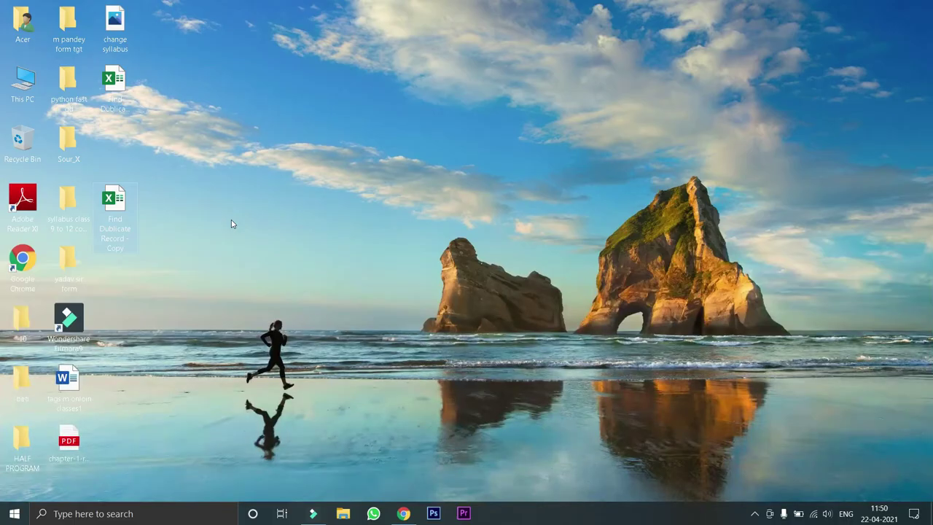
double_click(114, 201)
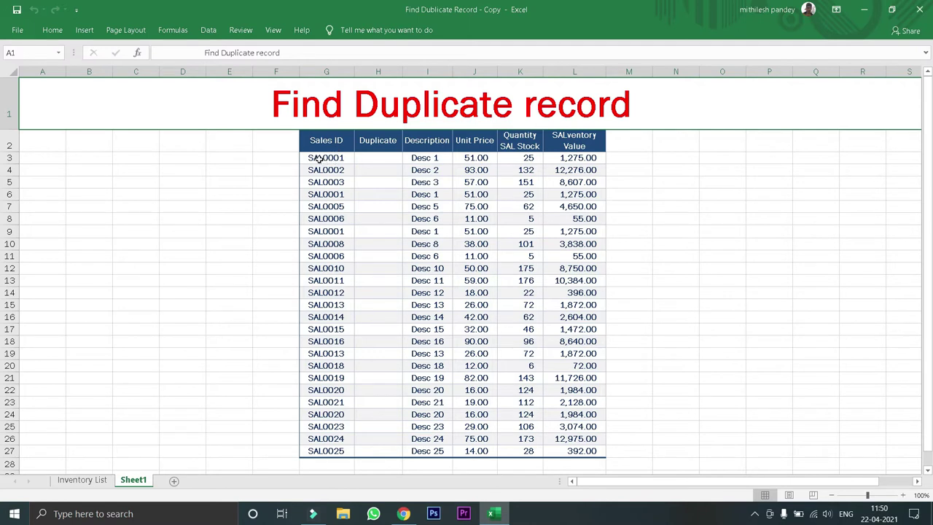
left_click(321, 159)
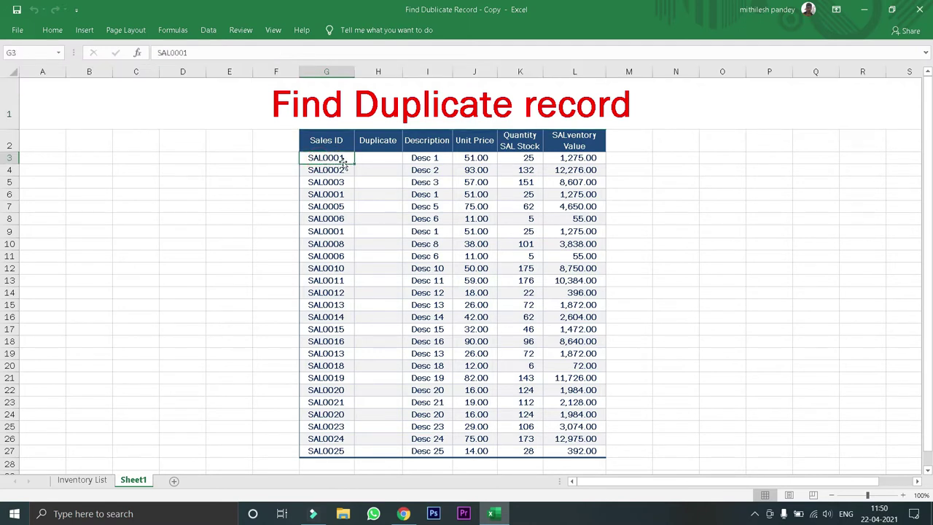
left_click(329, 194)
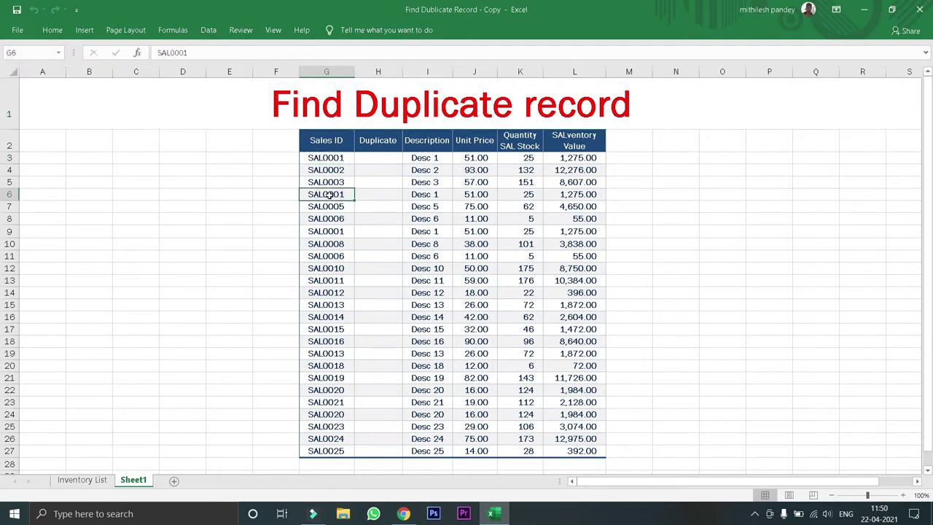
left_click(325, 231)
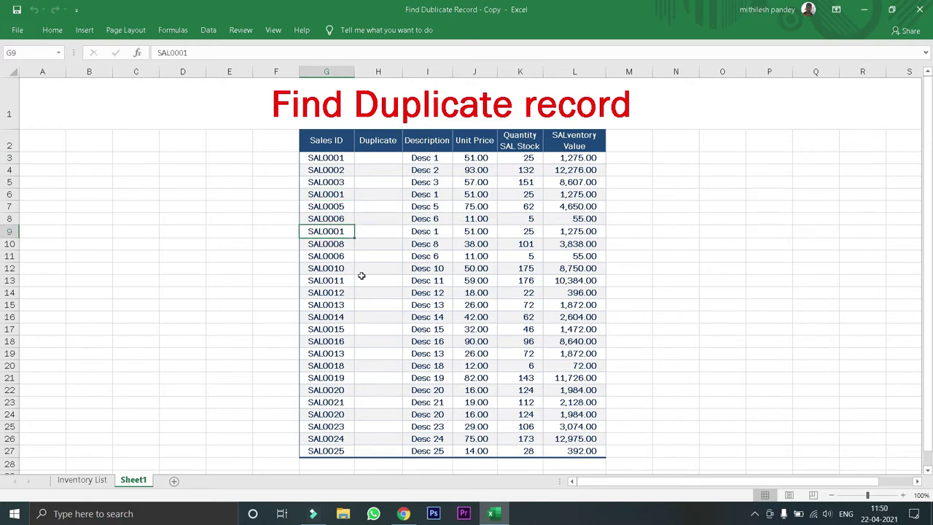
left_click(316, 219)
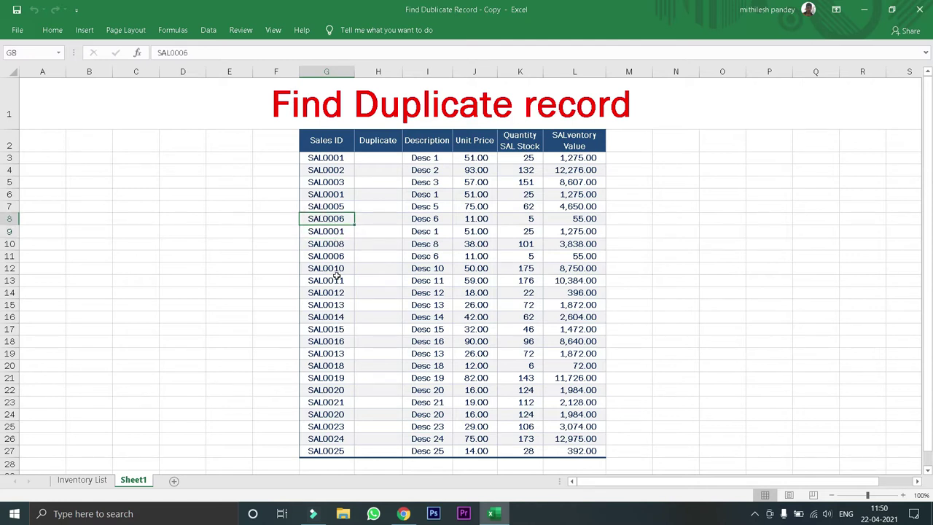
left_click(341, 257)
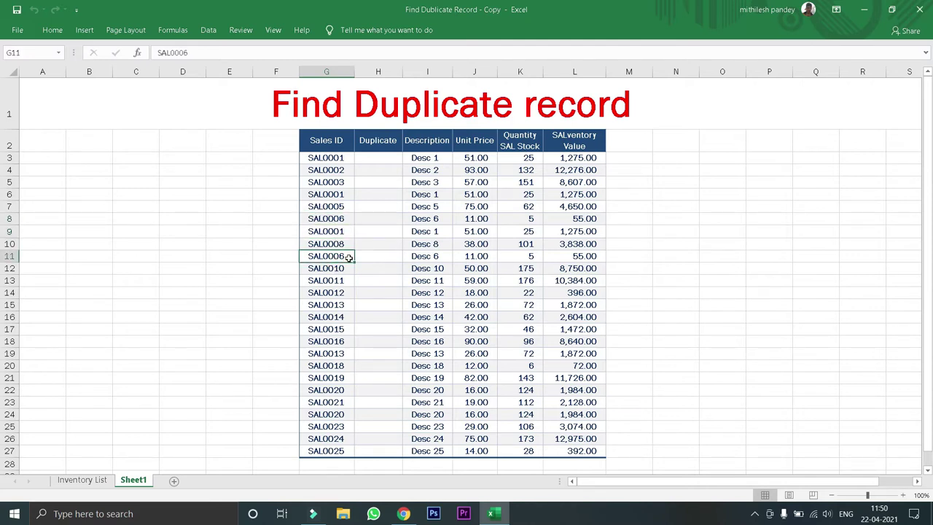
left_click(378, 157)
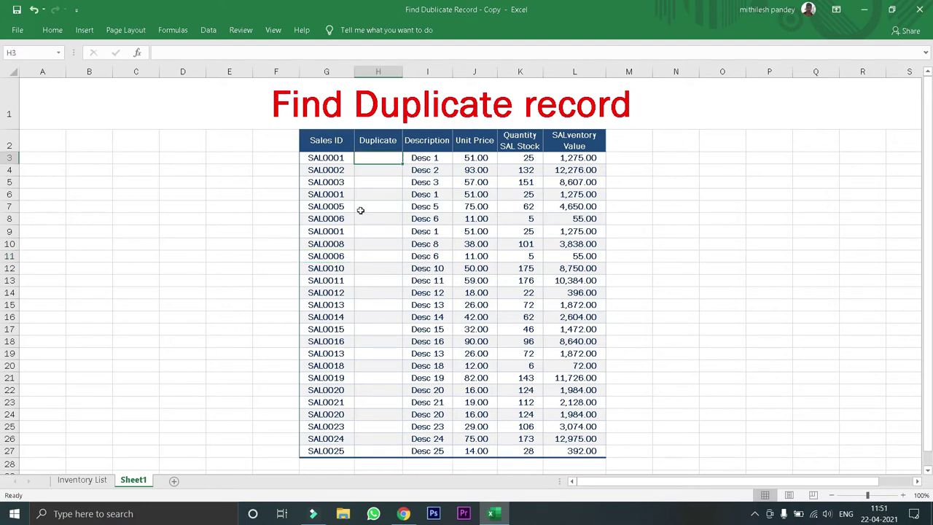
Enter =COUNTIF($G$3:$G$27,G3) in H3 so it shows 3 for SAL0001
type("==")
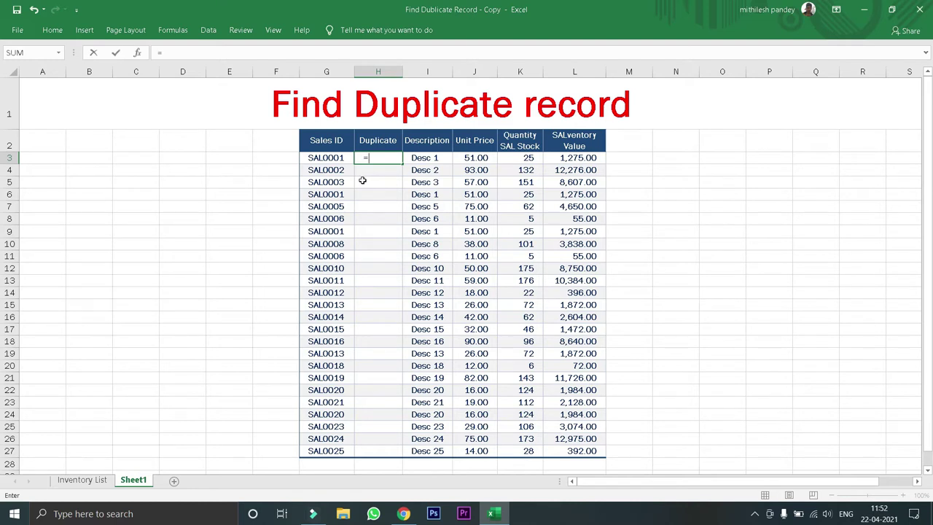
type("c")
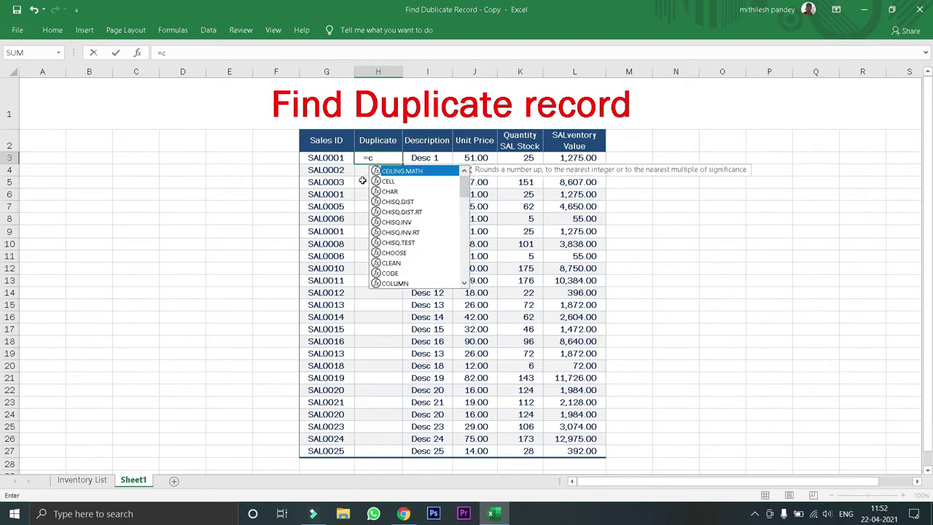
type("ountif(")
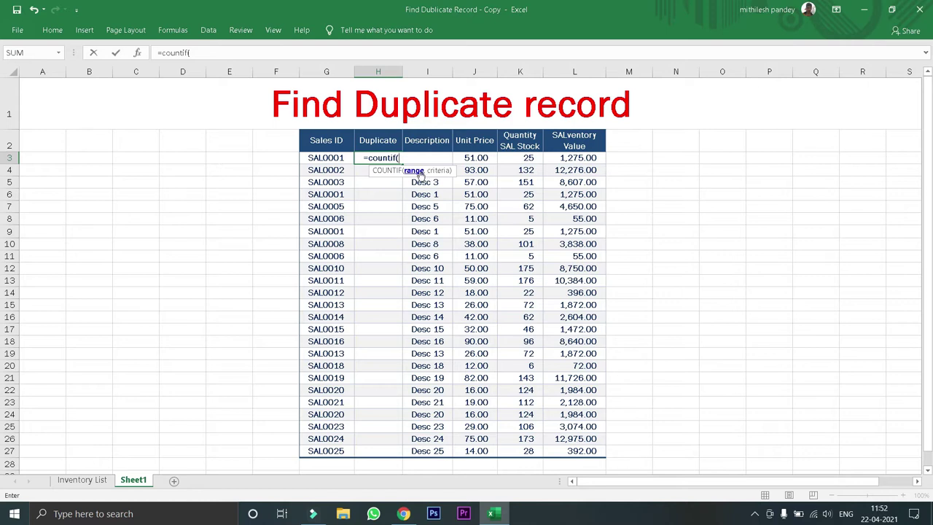
mouse_move(329, 158)
left_mouse_down()
mouse_move(327, 404)
mouse_move(336, 456)
left_mouse_up()
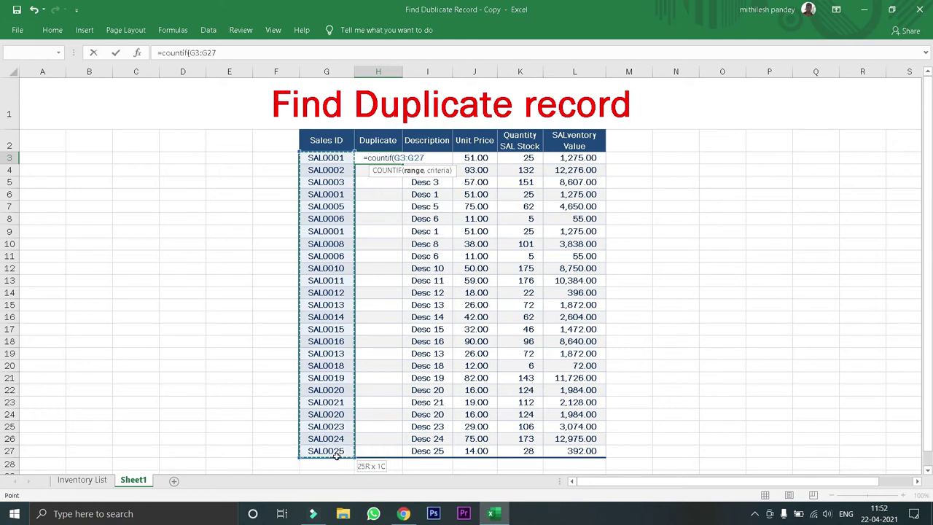
left_click_drag(339, 452, 339, 452)
key("F4")
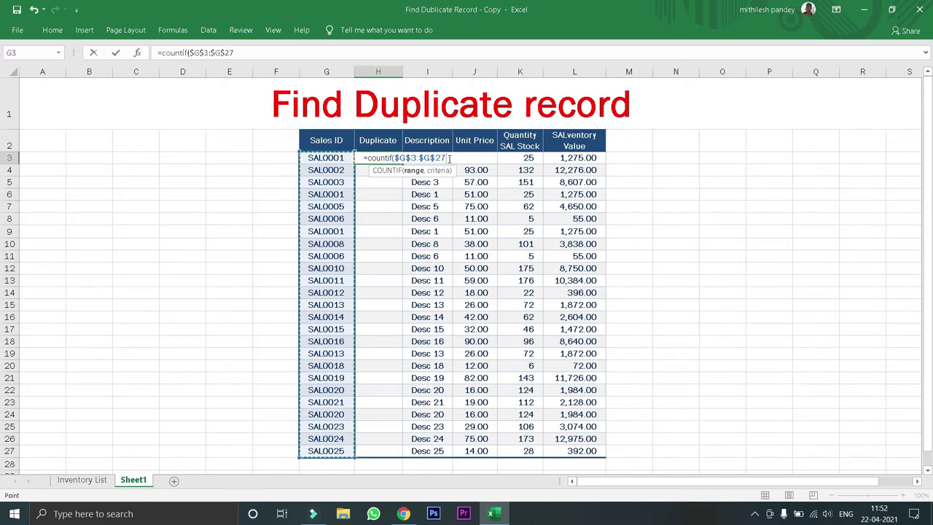
type(",")
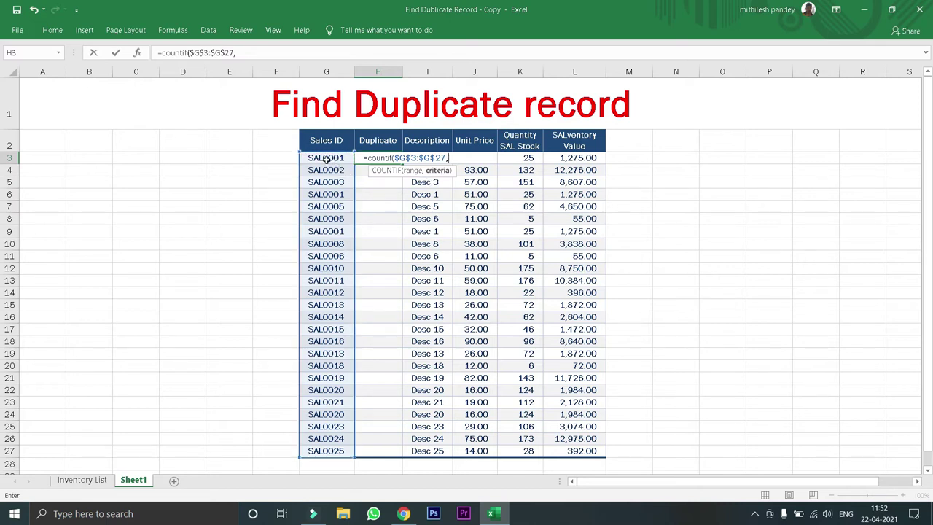
left_click(326, 159)
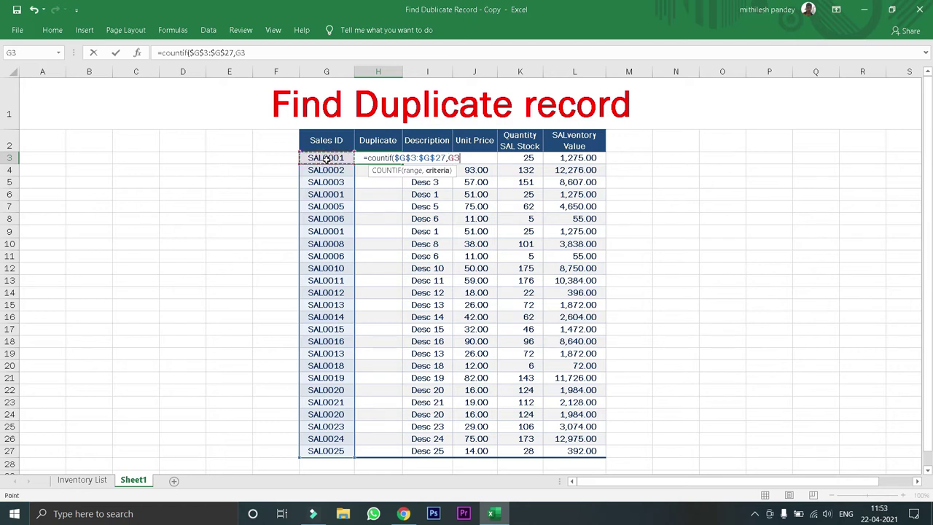
type(")")
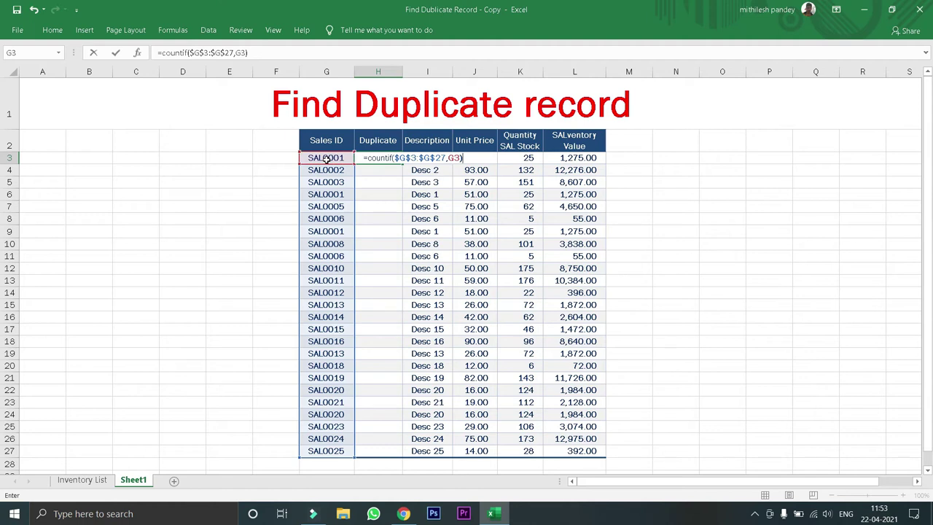
key("Return")
key("Down")
key("Down")
key("Down")
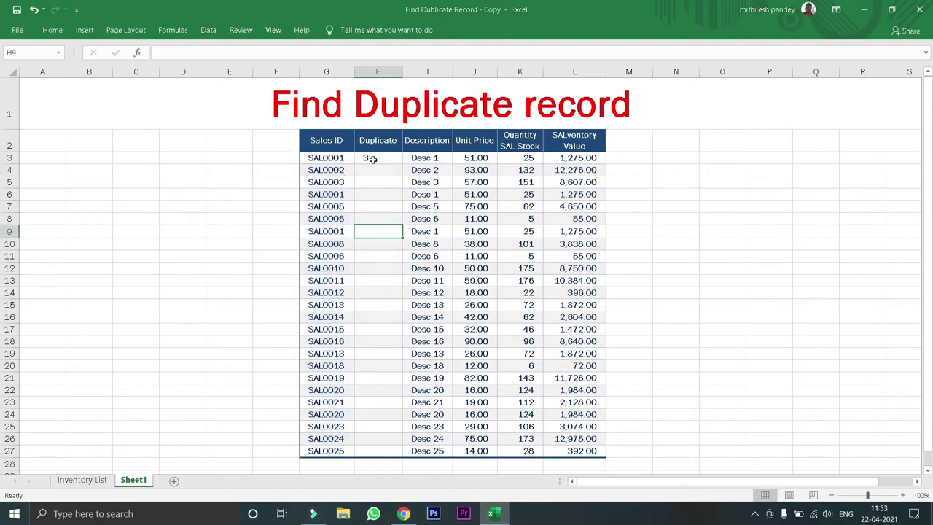
Fill H3's COUNTIF formula down to H27, giving counts like 3 for SAL0001 and 2 for SAL0006
left_click(372, 159)
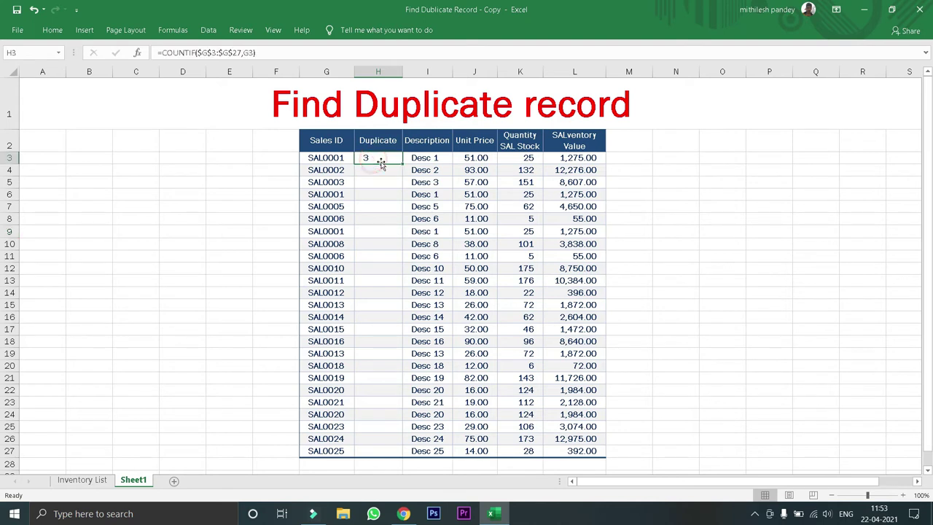
key("ctrl+c")
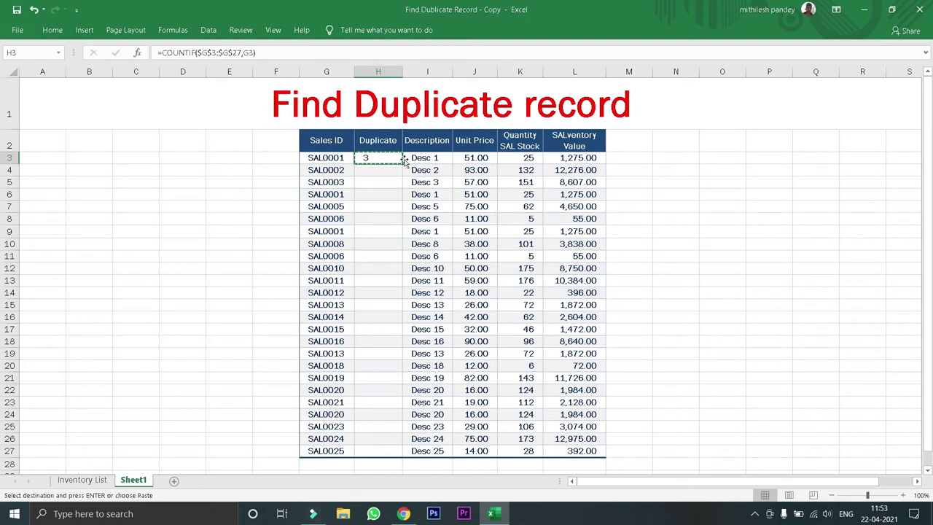
left_click_drag(402, 163, 394, 446)
left_click(709, 233)
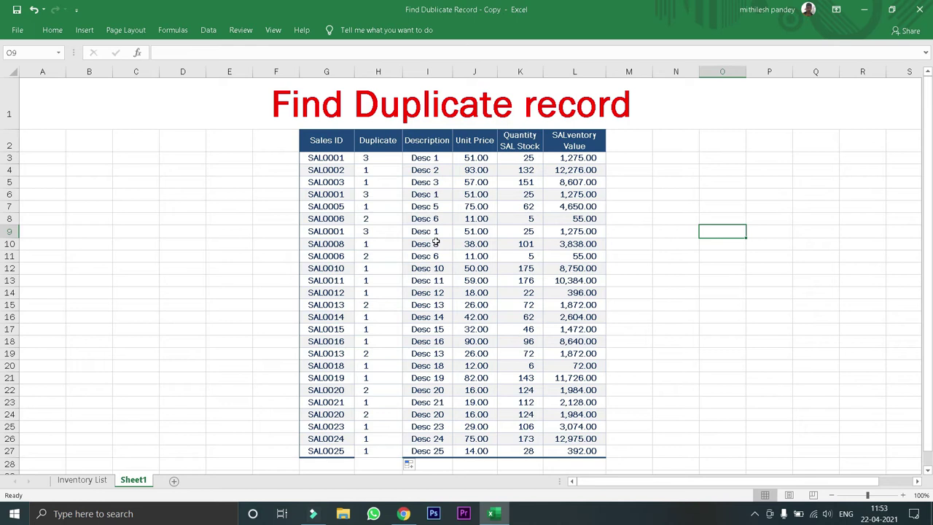
left_click(346, 194)
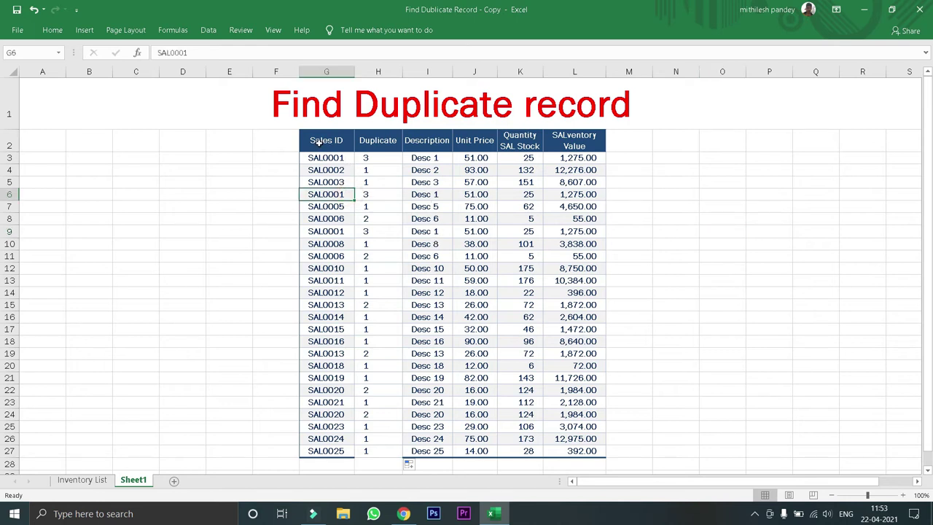
Select the sales table G2:L27 and start a new conditional formatting rule
mouse_move(319, 143)
left_mouse_down()
mouse_move(566, 408)
mouse_move(568, 449)
left_mouse_up()
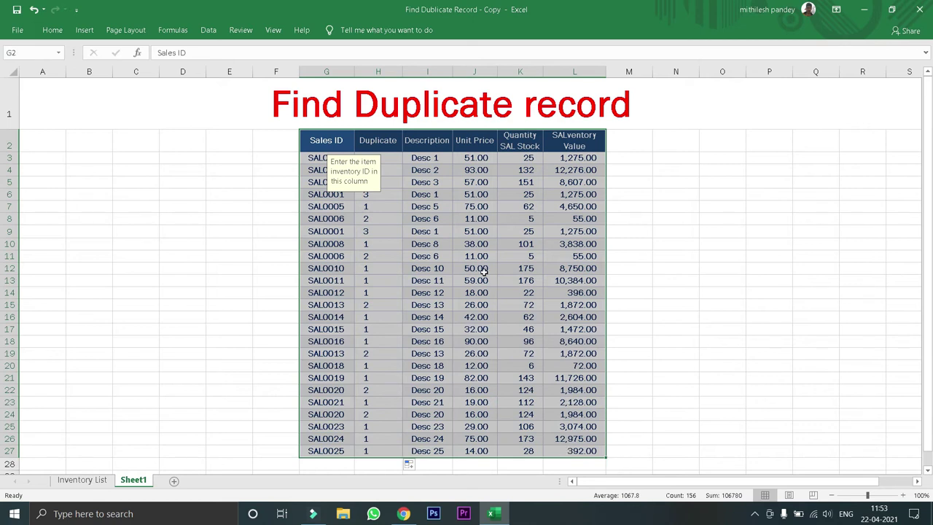
left_click(53, 32)
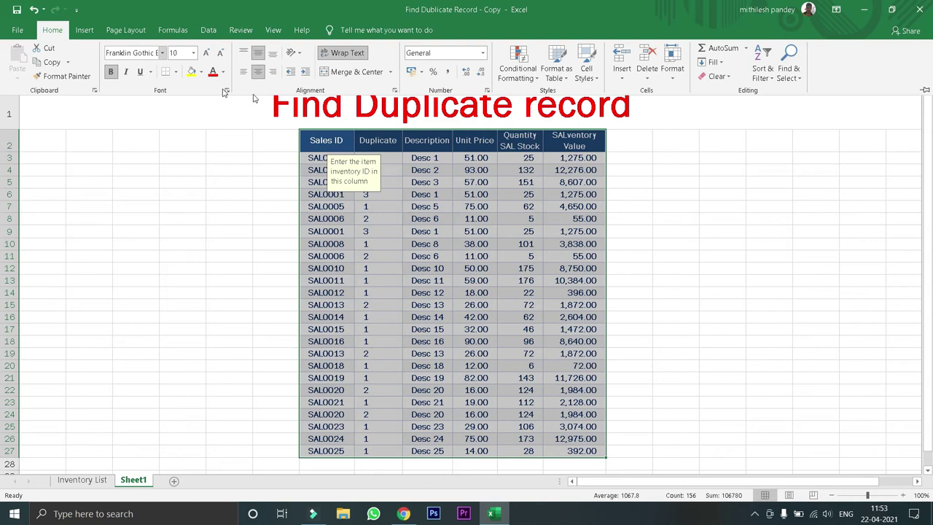
left_click(520, 67)
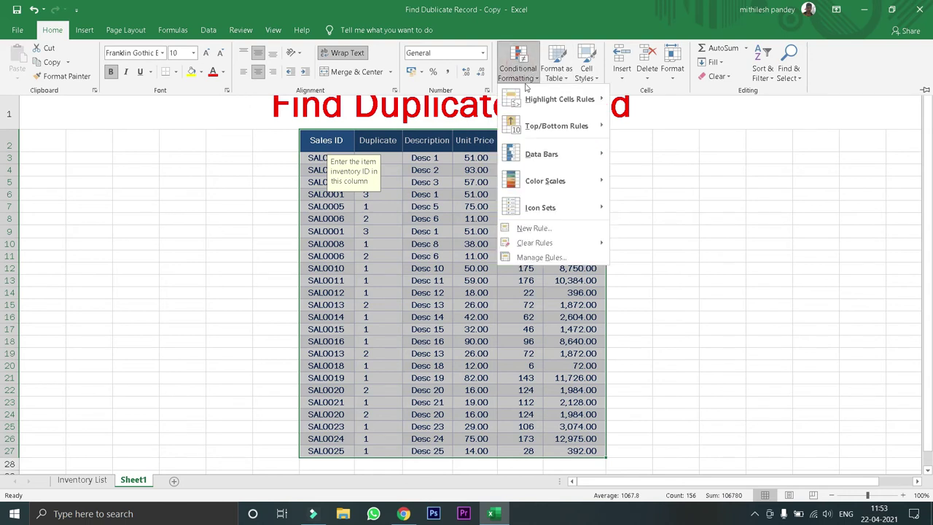
left_click(540, 230)
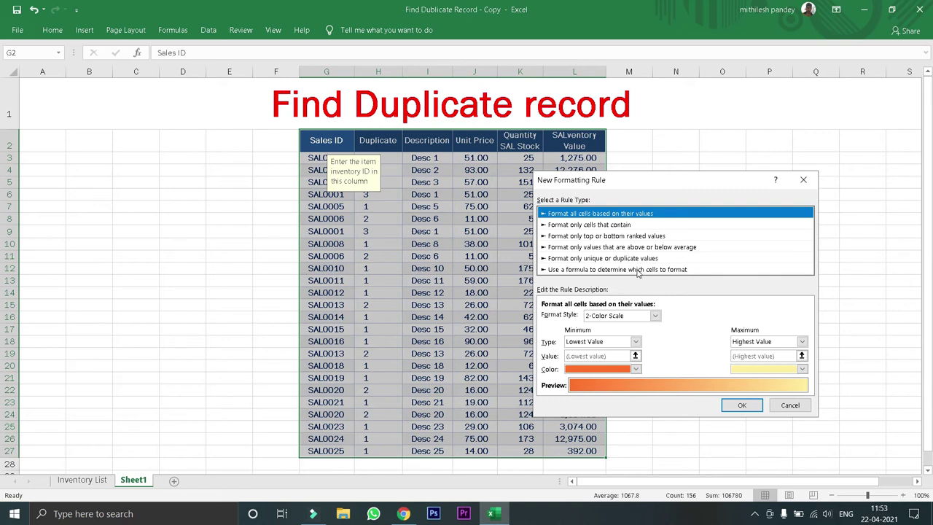
Make the rule formula-based with =$H3>1, fixing only column H, and open its Format settings
left_click(638, 270)
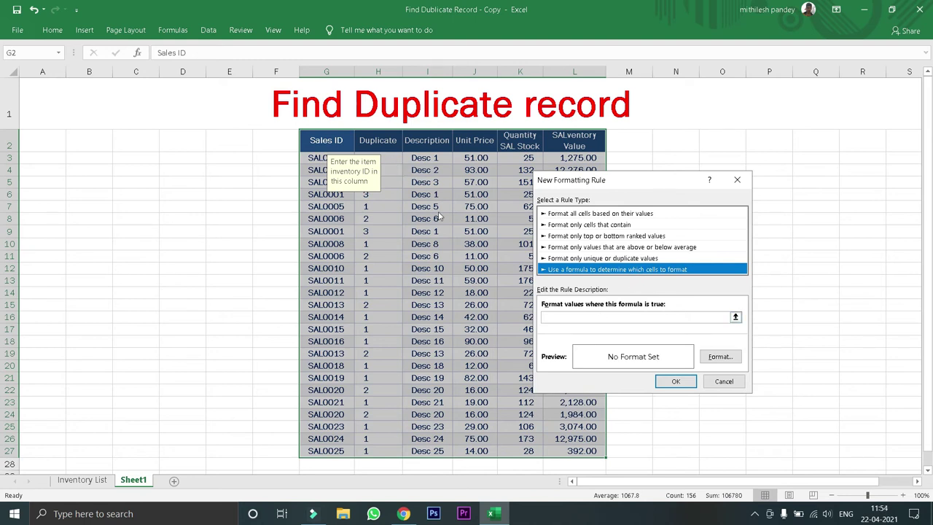
left_click(560, 317)
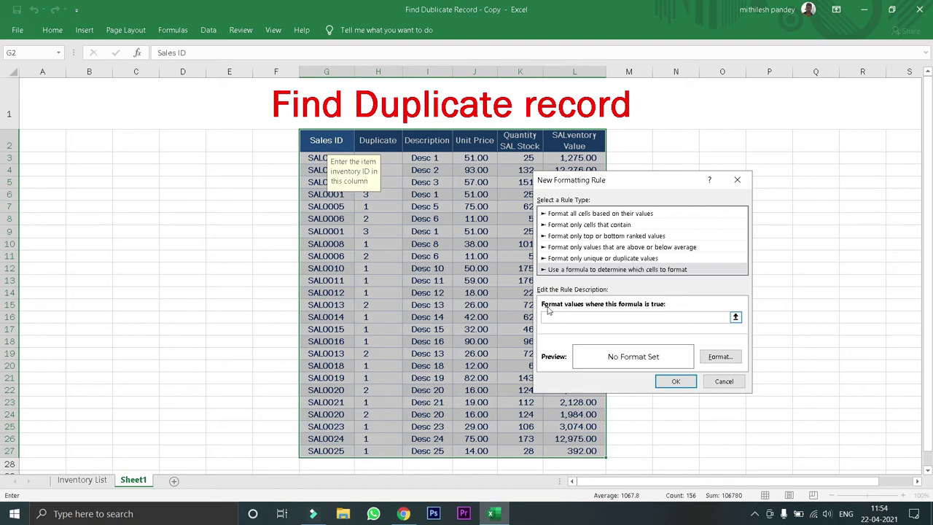
left_click(383, 160)
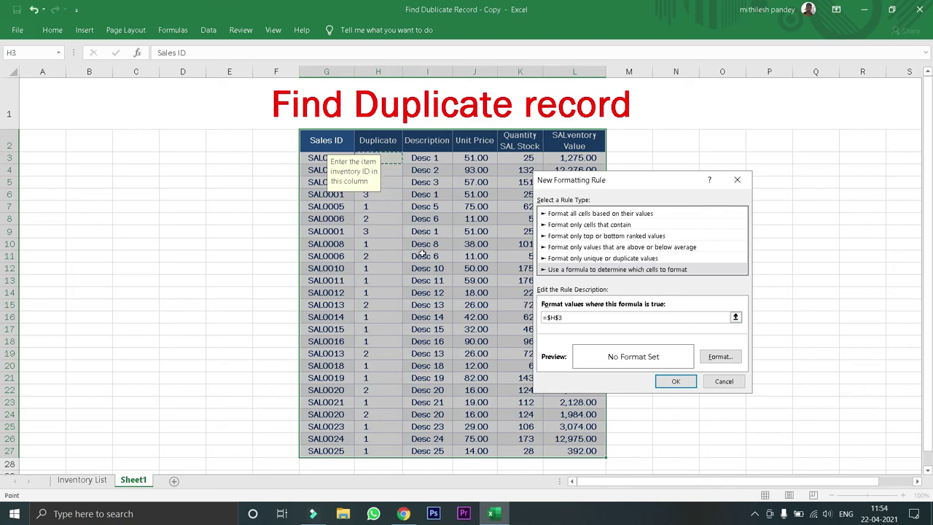
left_click(559, 317)
key("BackSpace")
type(">1")
left_click(718, 359)
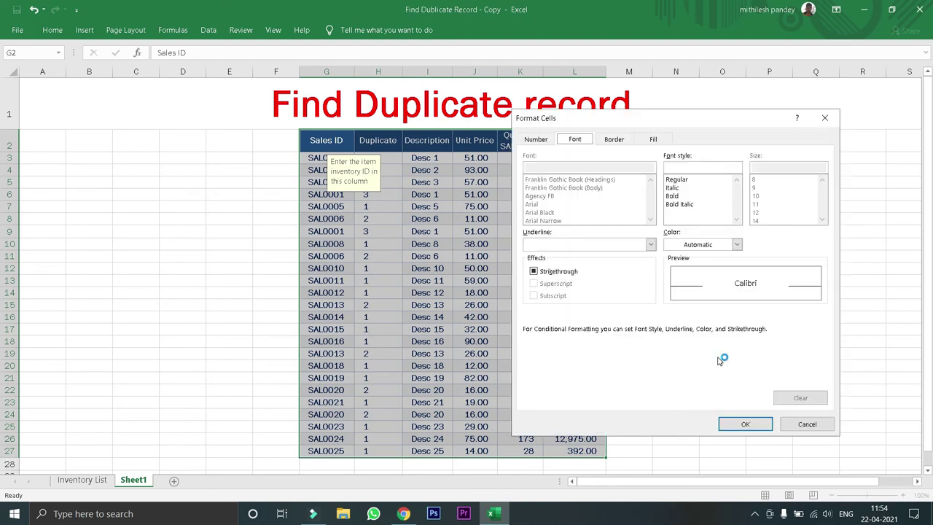
Give the =$H3>1 rule a gold background fill and apply it to the table
left_click(653, 140)
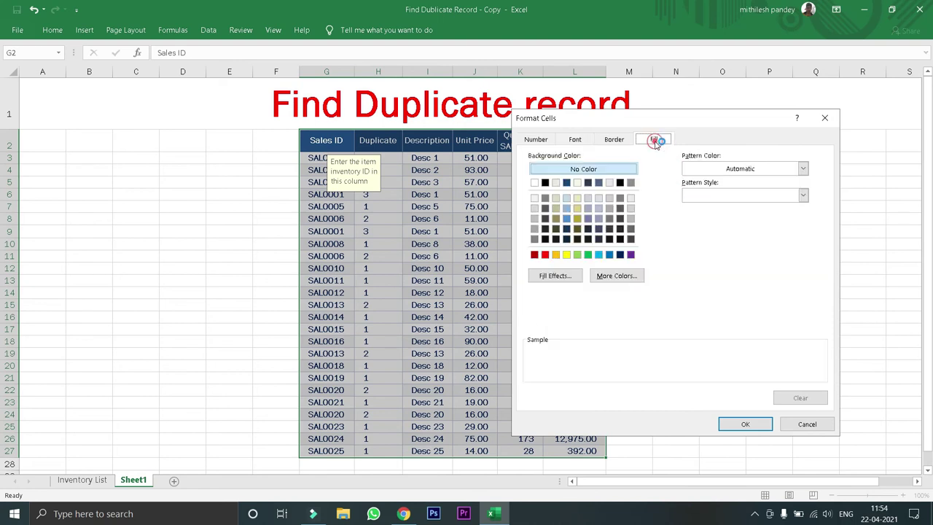
left_click(556, 255)
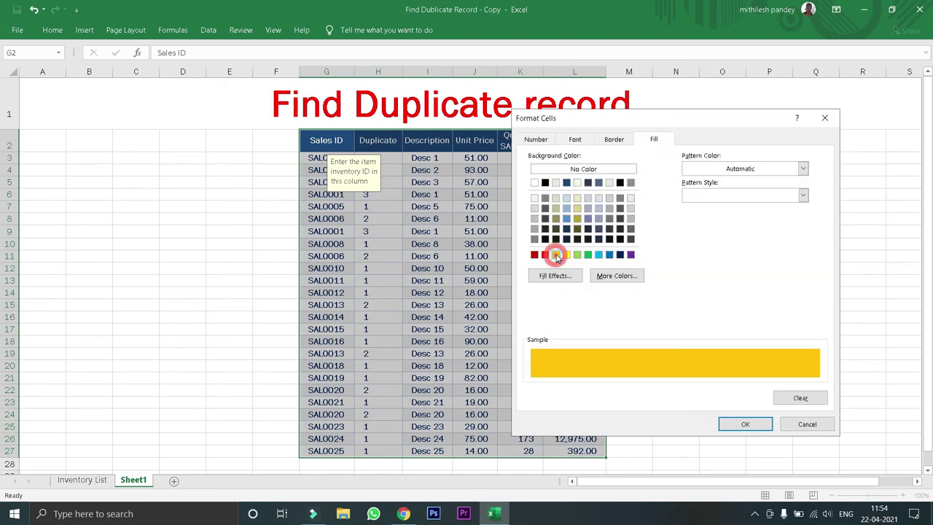
left_click(766, 427)
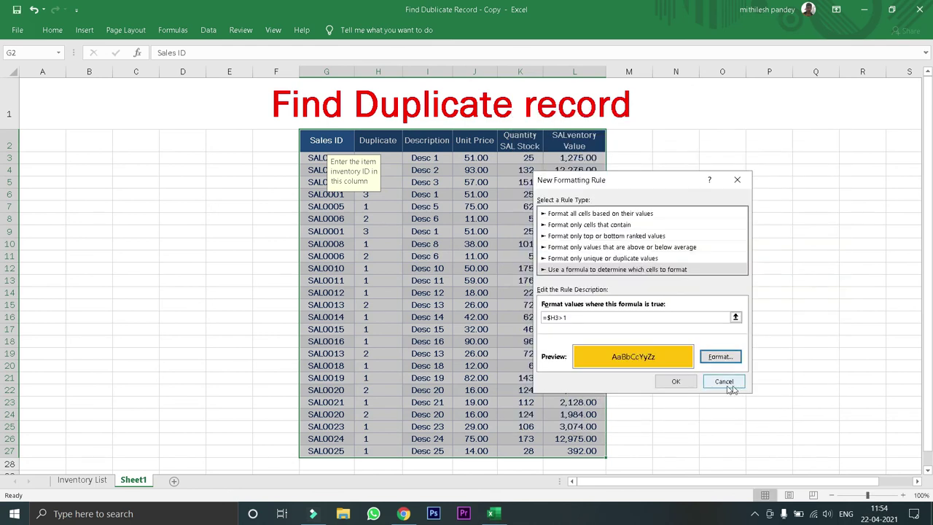
left_click(676, 381)
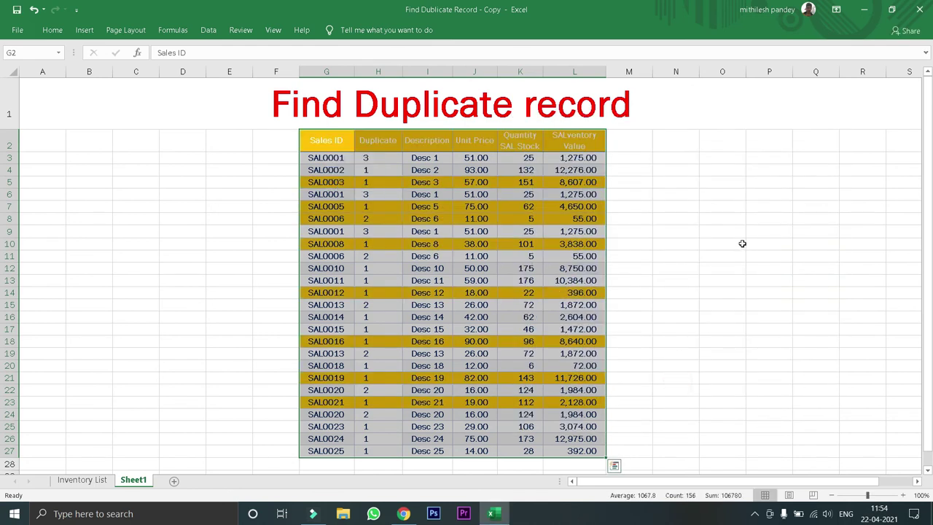
left_click(742, 243)
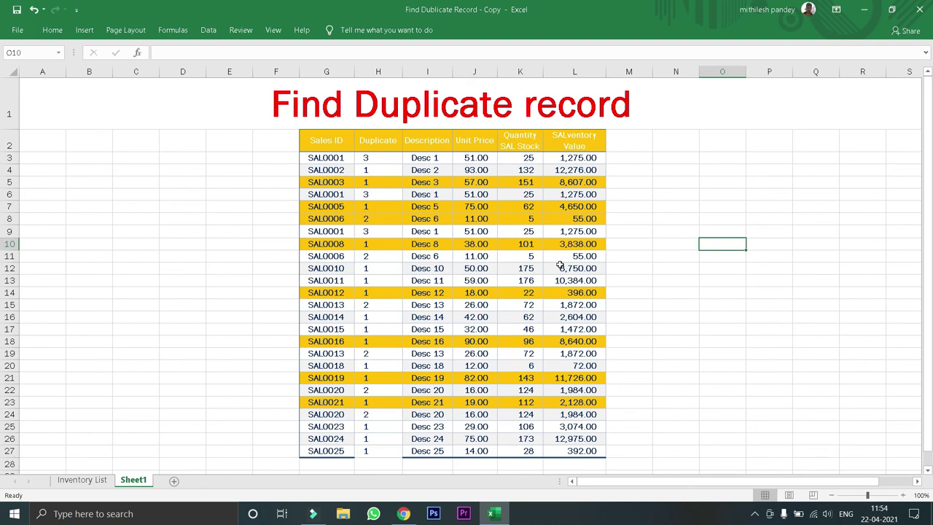